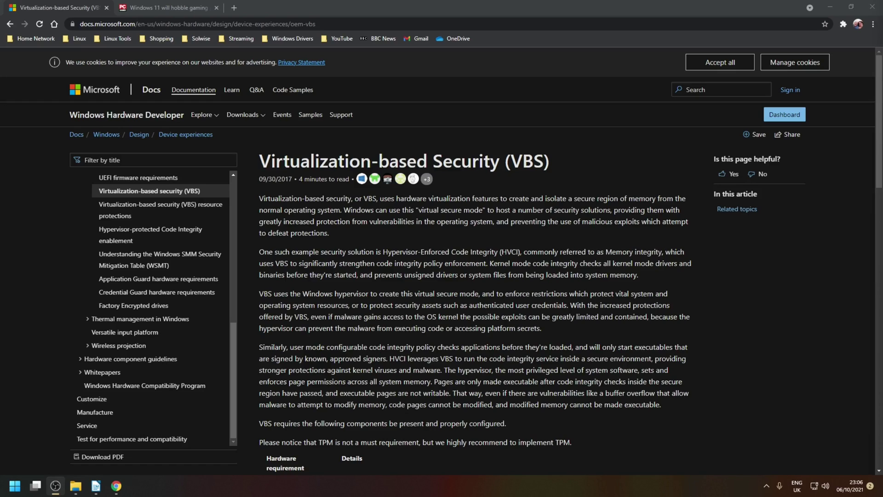
Switch to the PC Gamer article 'Windows 11 will hobble gaming performance by default on some prebuilt PCs'
key(ctrl+Tab)
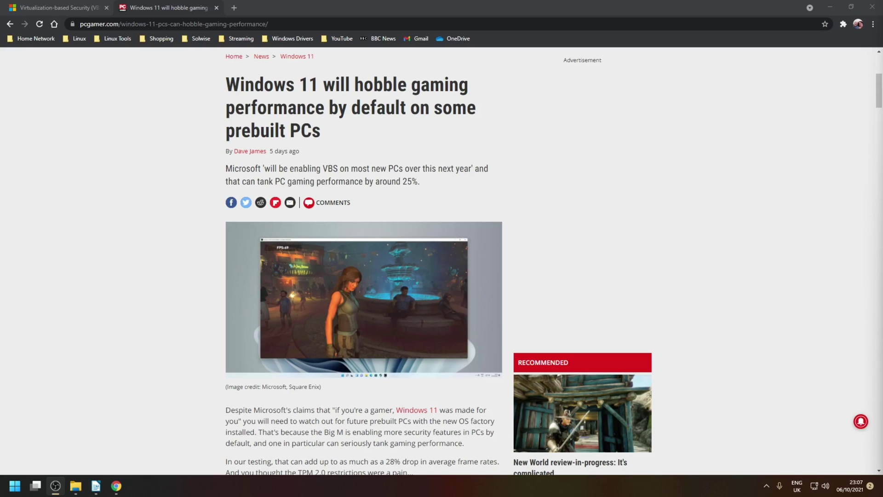
Minimise Chrome to the desktop and search the Start menu for 'vbs'
key(super+d)
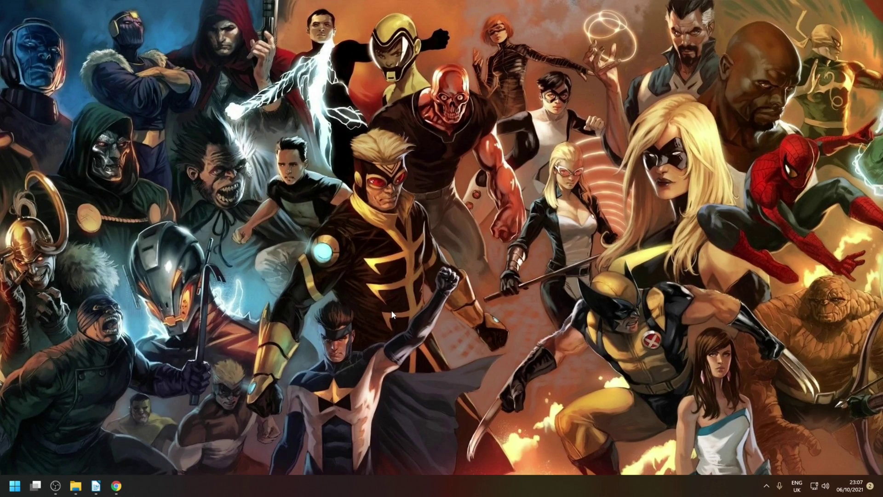
click(14, 485)
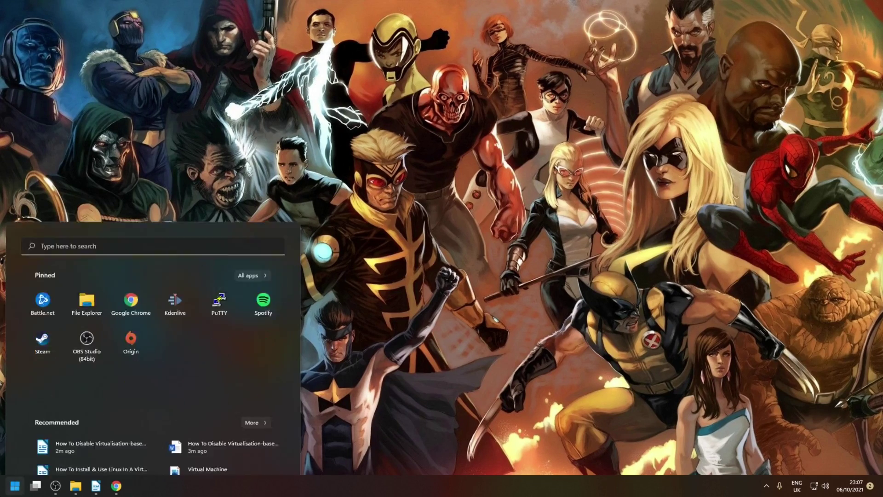
text(vbs)
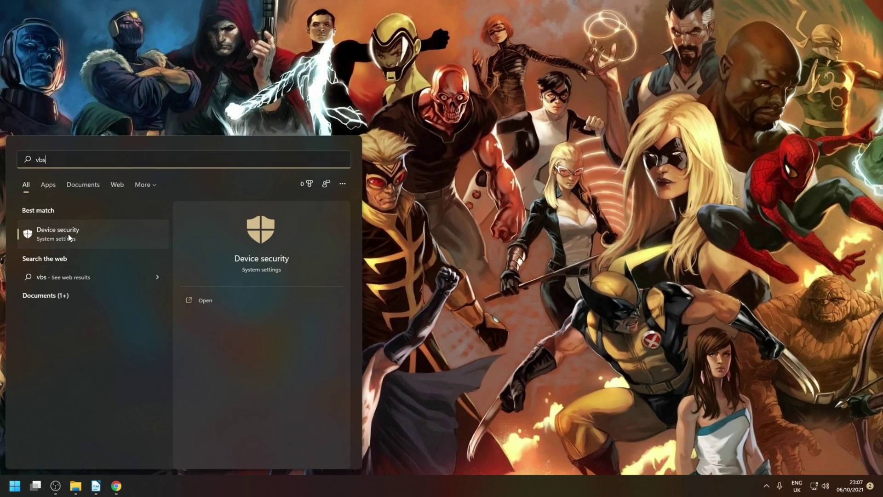
Open Device security, then Core isolation details, confirming Memory integrity is Off
click(45, 234)
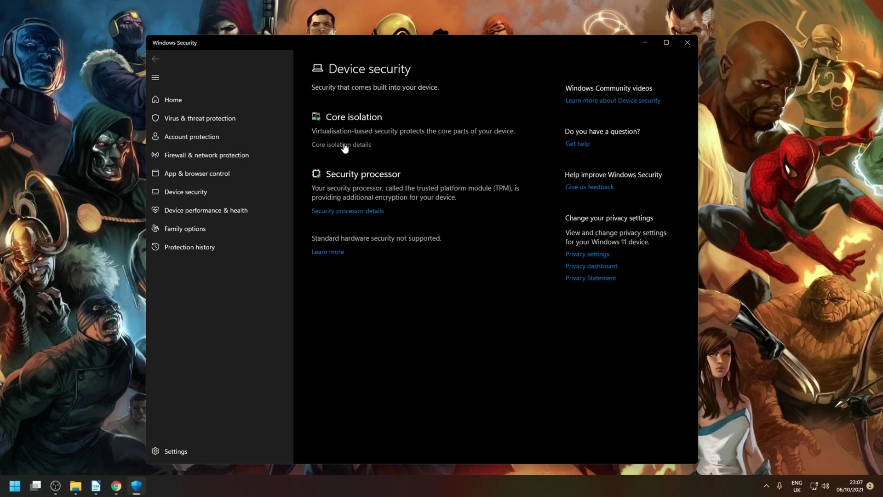
click(344, 144)
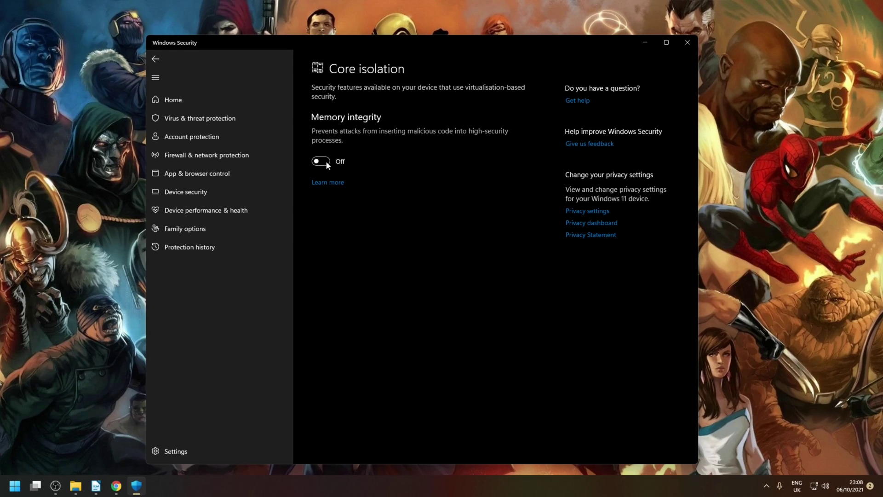
Close the Windows Security window with Alt+F4
key(alt+F4)
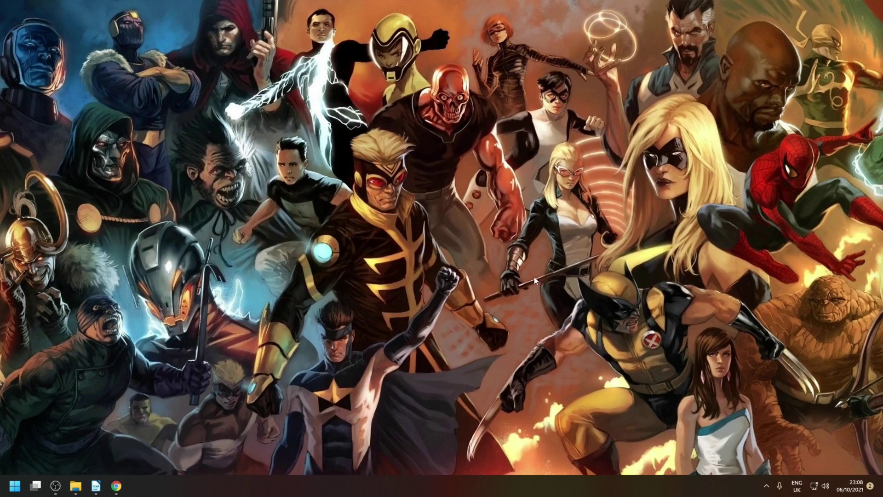